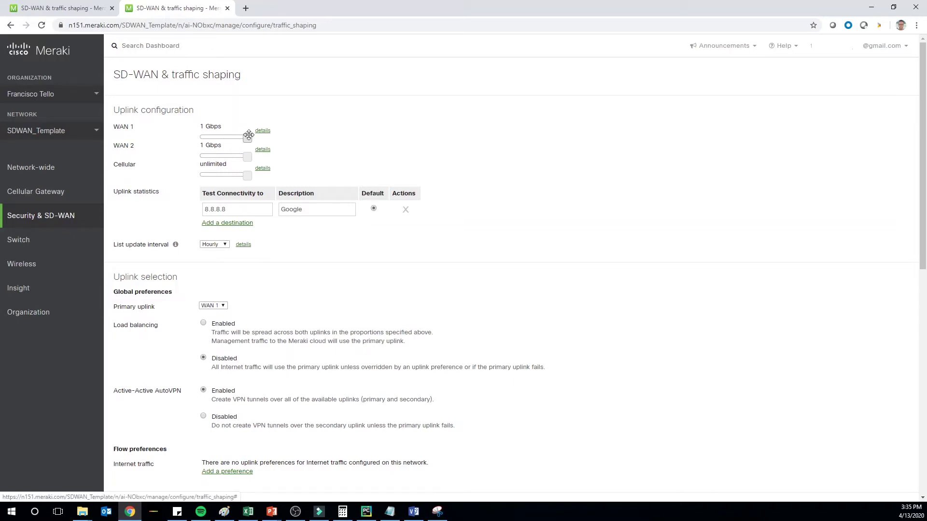
Step: Set the WAN 1 bandwidth to 50 Mbps and WAN 2 to 25 Mb/s for both download and upload
left_click_drag(247, 140, 230, 139)
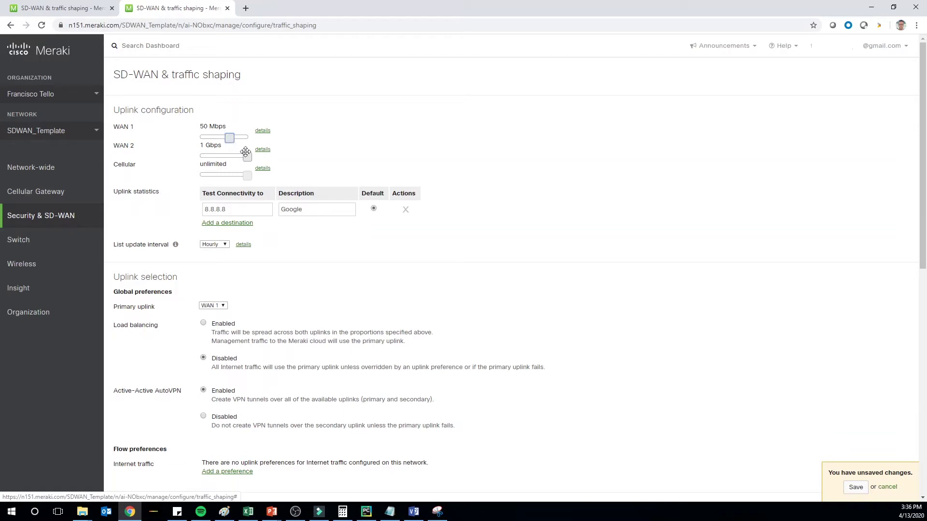
left_click_drag(247, 156, 223, 157)
left_click(262, 150)
double_click(264, 149)
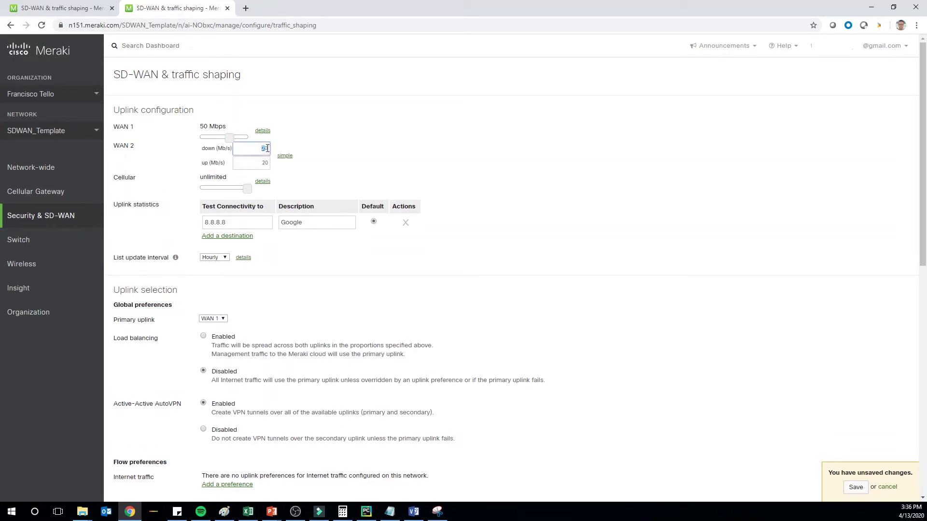
type("25")
key("Tab")
type("25")
left_click(344, 164)
Step: Add an Internet traffic flow preference with protocol Any and the Guest VLAN as its source
scroll(386, 310, "down", 2)
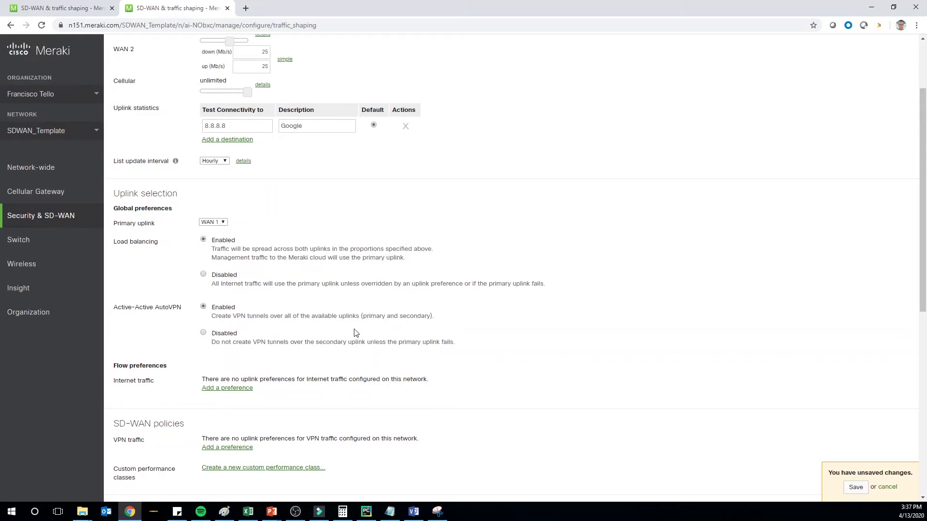
scroll(305, 313, "down", 2)
scroll(261, 324, "up", 1)
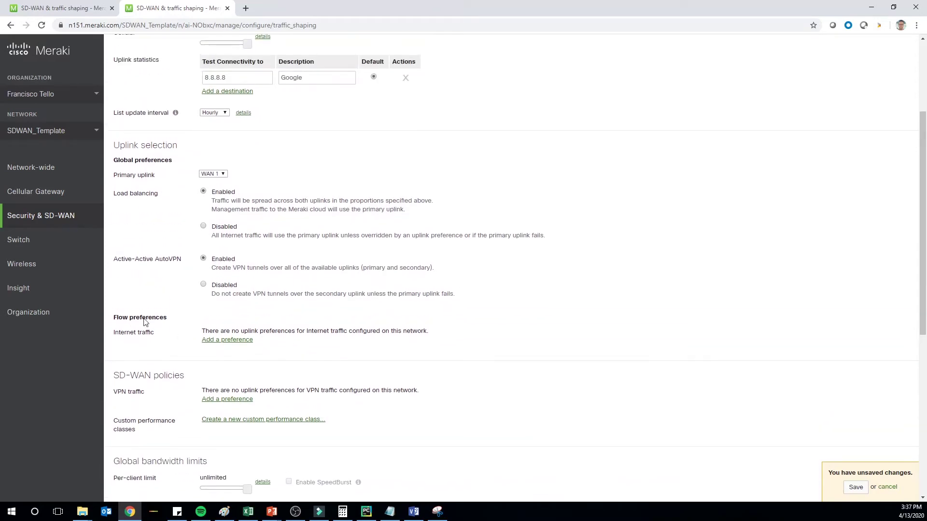
left_click(221, 339)
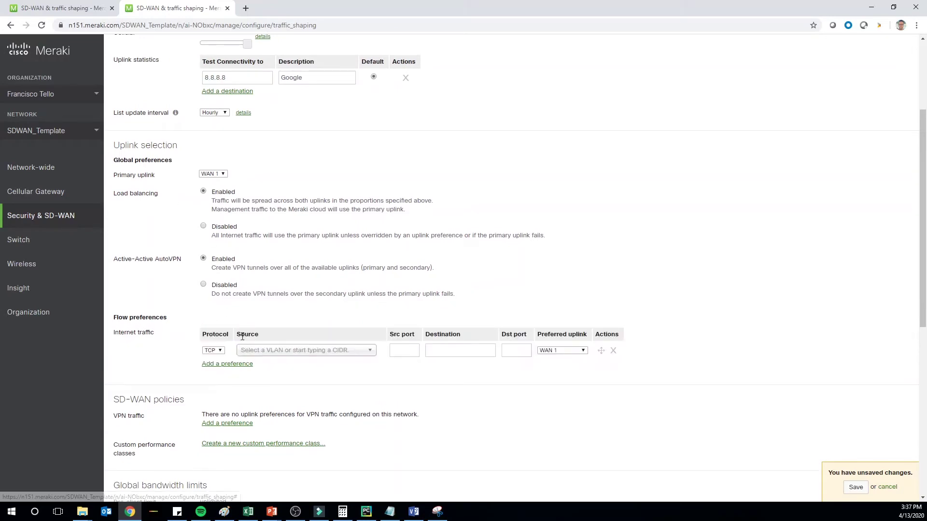
left_click(213, 351)
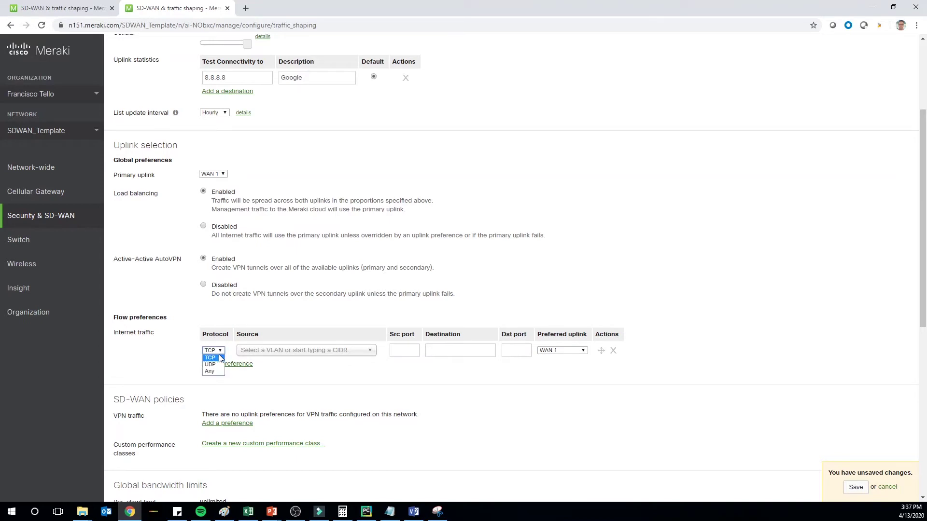
left_click(209, 372)
left_click(279, 351)
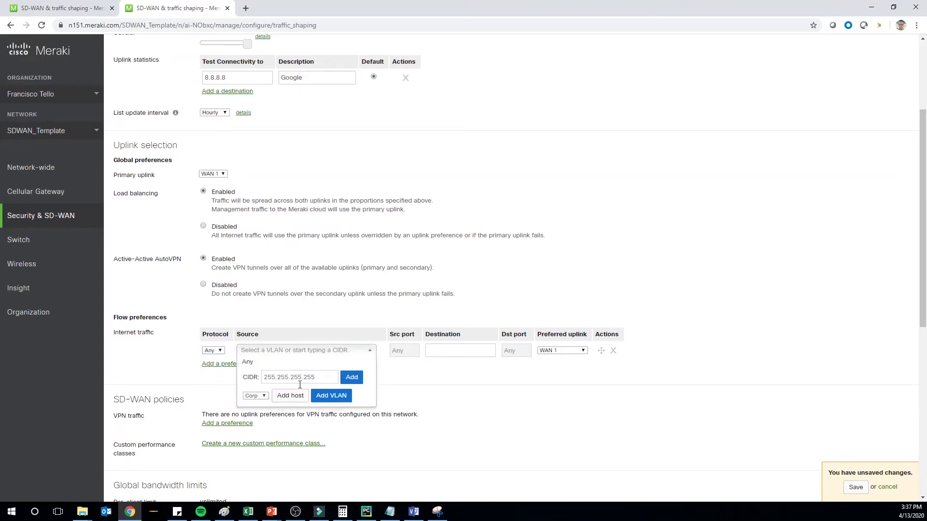
left_click(255, 396)
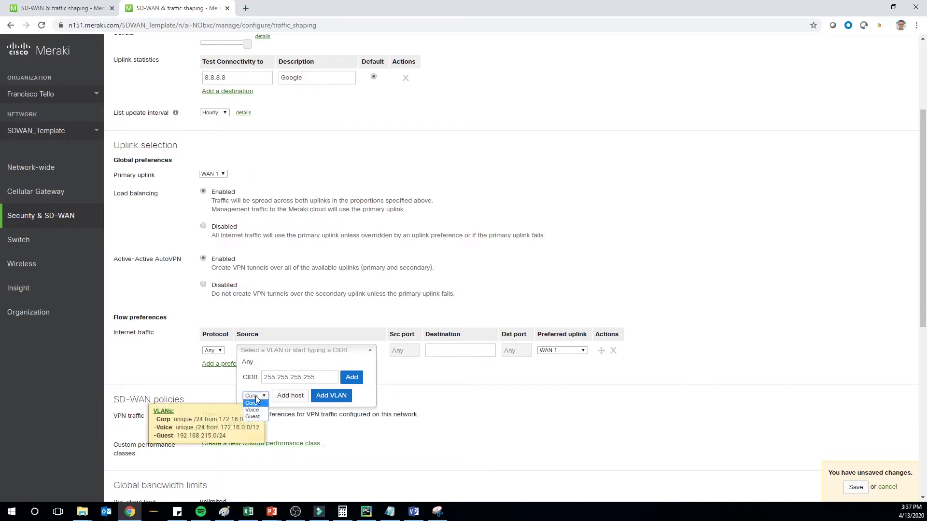
left_click(254, 418)
left_click(325, 396)
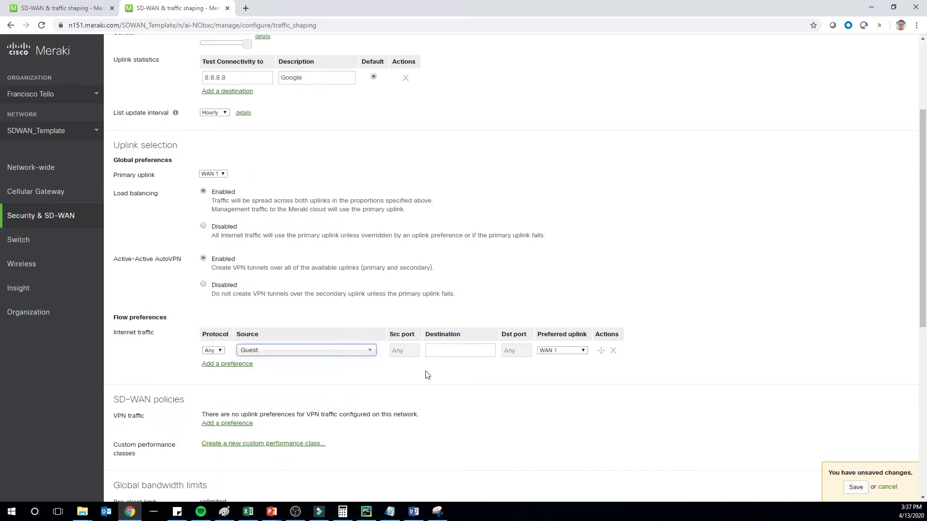
Step: Set the Guest flow preference's preferred uplink to WAN 2 and its destination to Any
left_click(556, 351)
left_click(561, 366)
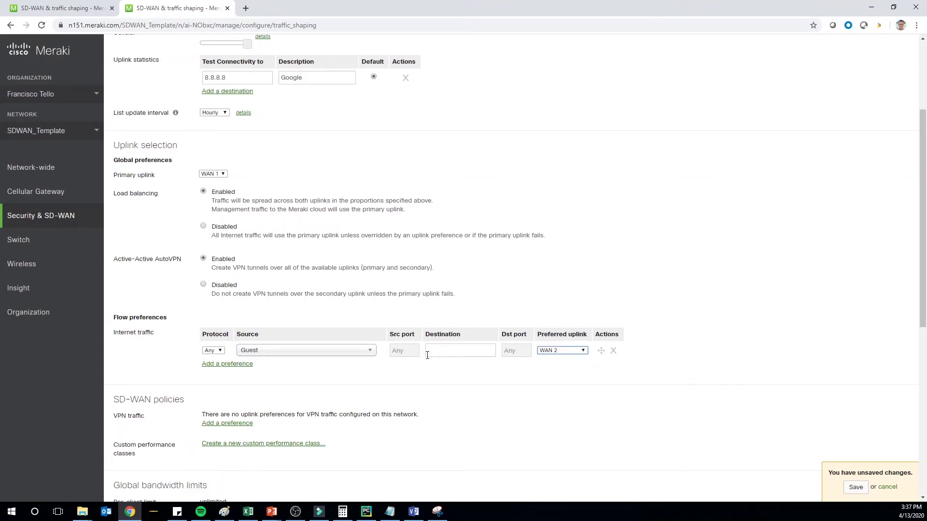
left_click(451, 352)
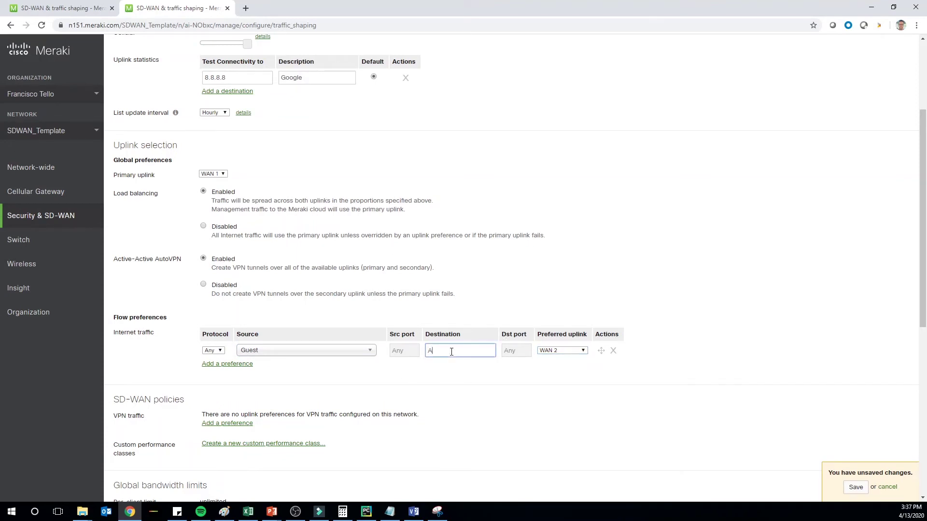
left_click(601, 264)
Step: Create and save a custom performance class named Office 365 with maximum latency 300 ms, jitter 50 ms and loss 5%
scroll(543, 375, "down", 1)
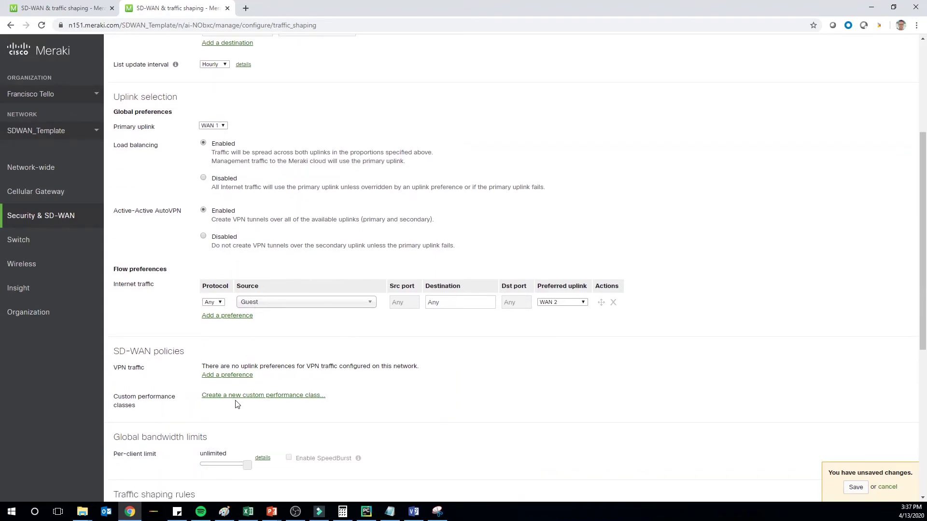
left_click(285, 396)
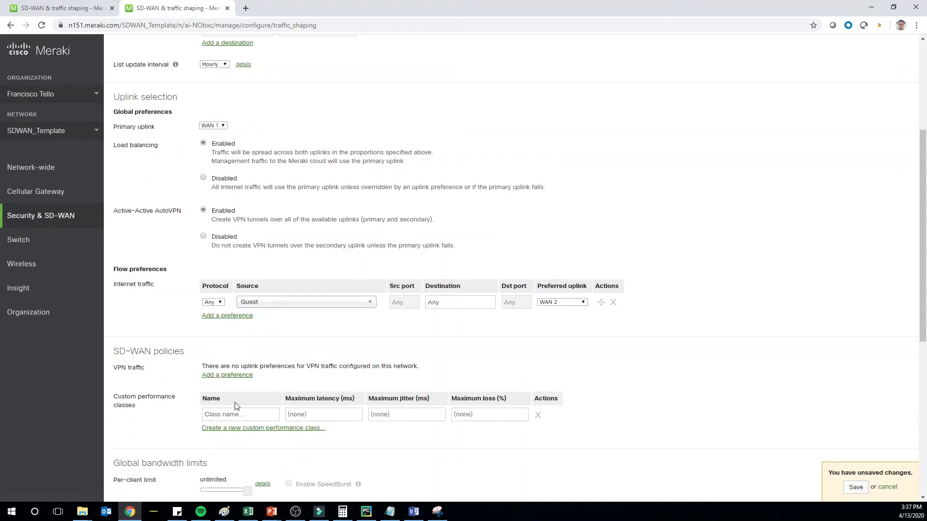
left_click(243, 414)
type("Office 365")
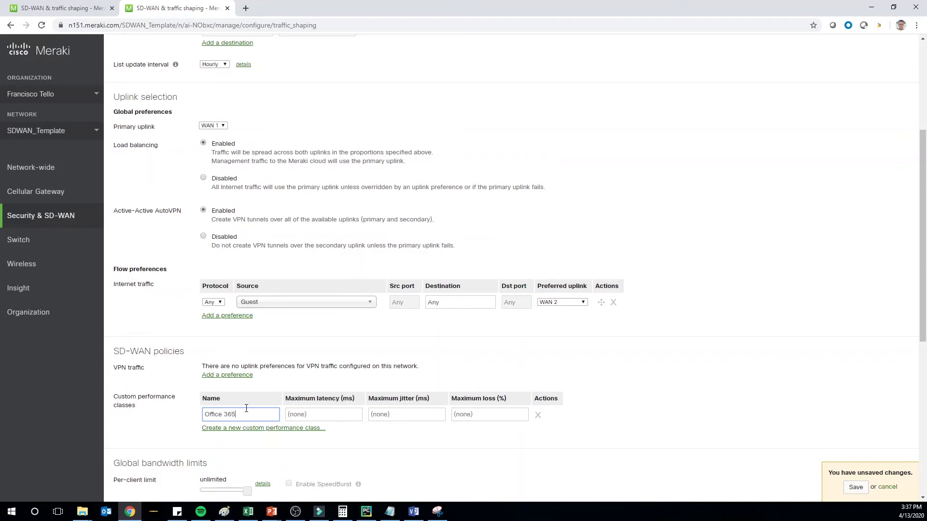
left_click(347, 416)
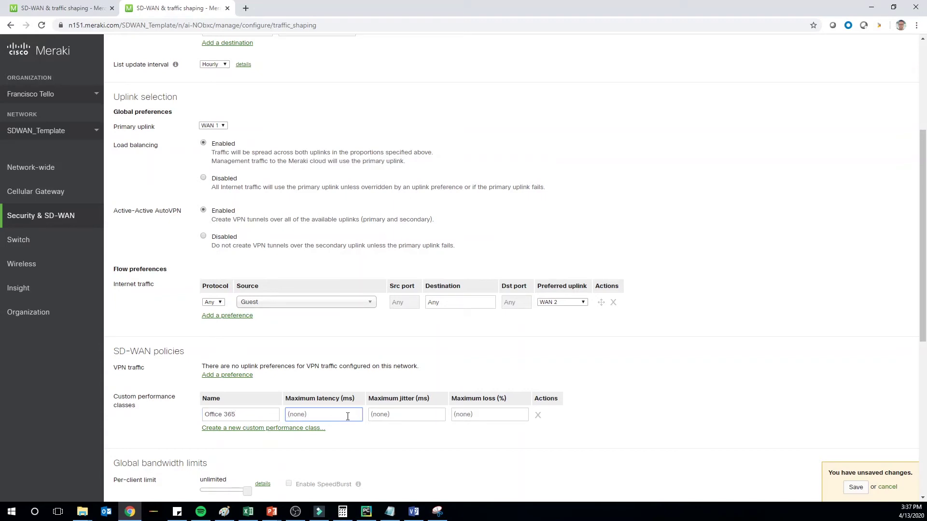
type("300")
left_click(404, 414)
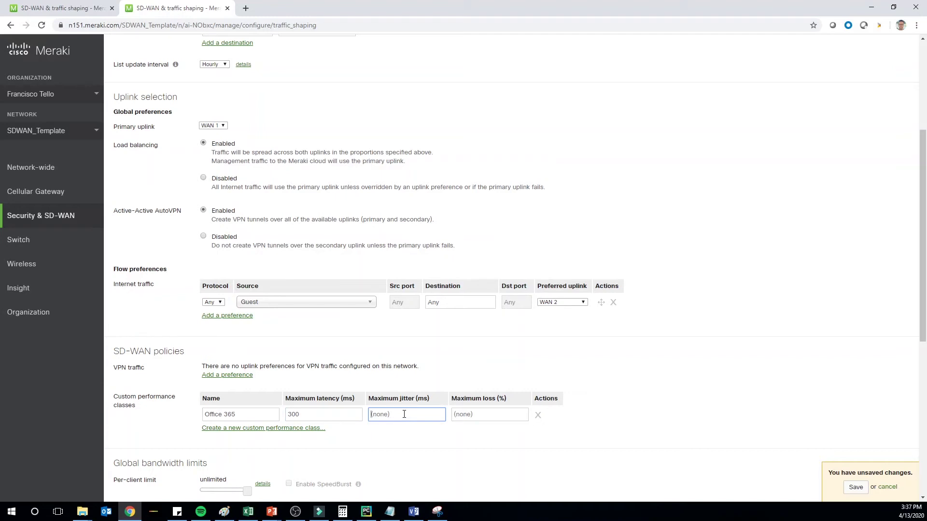
type("50")
left_click(500, 415)
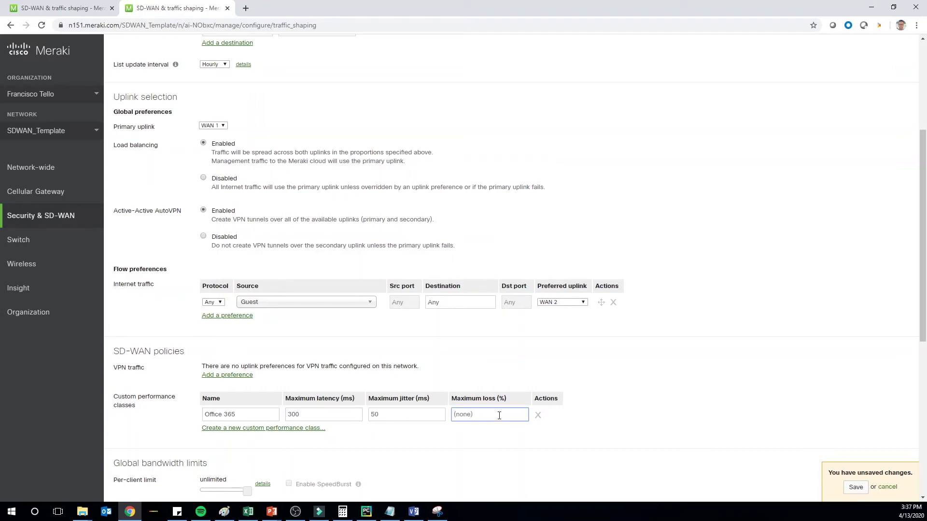
type("5")
left_click(855, 487)
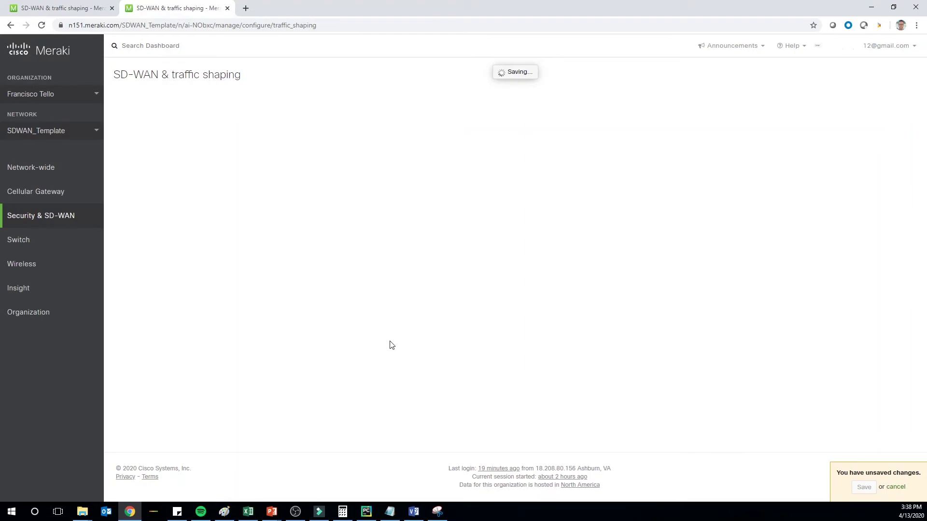
Step: Add a VPN traffic preference that load balances Windows Office365 traffic on uplinks meeting the Office 365 performance class
scroll(483, 347, "down", 4)
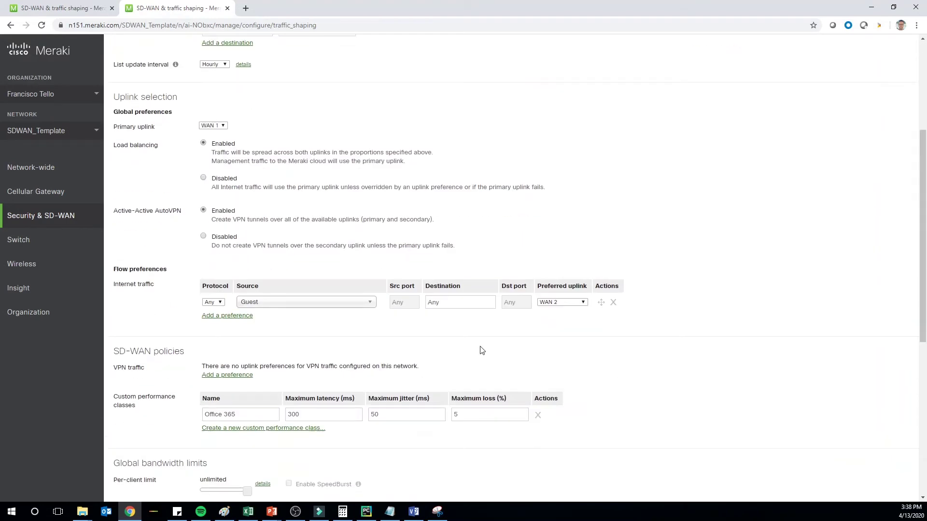
left_click(235, 378)
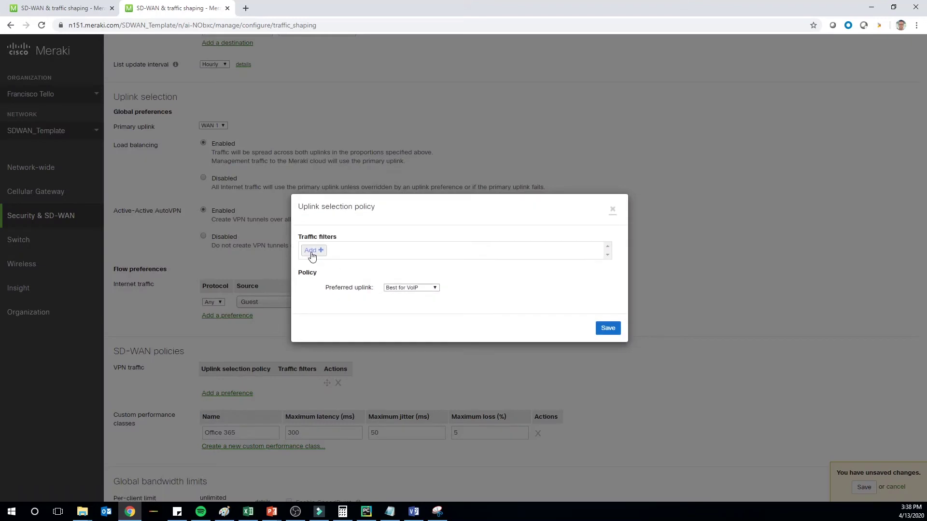
left_click(312, 251)
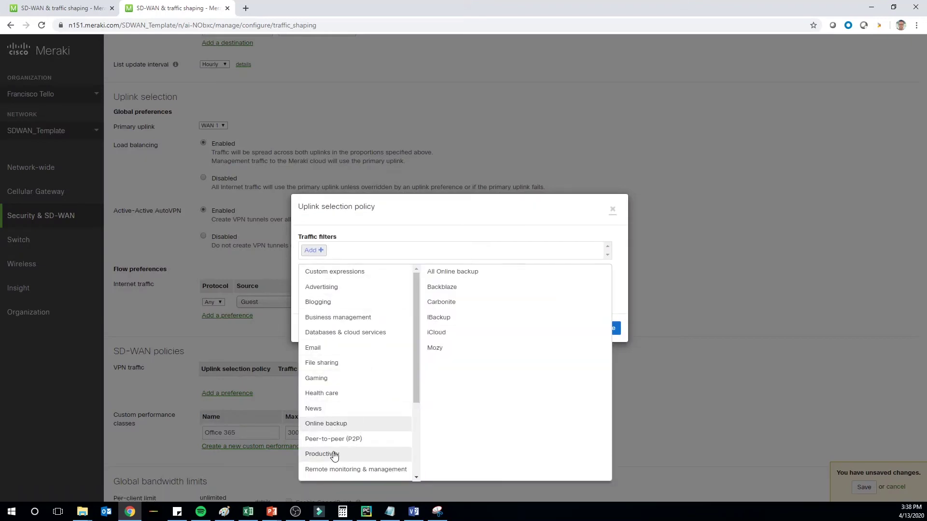
mouse_move(328, 456)
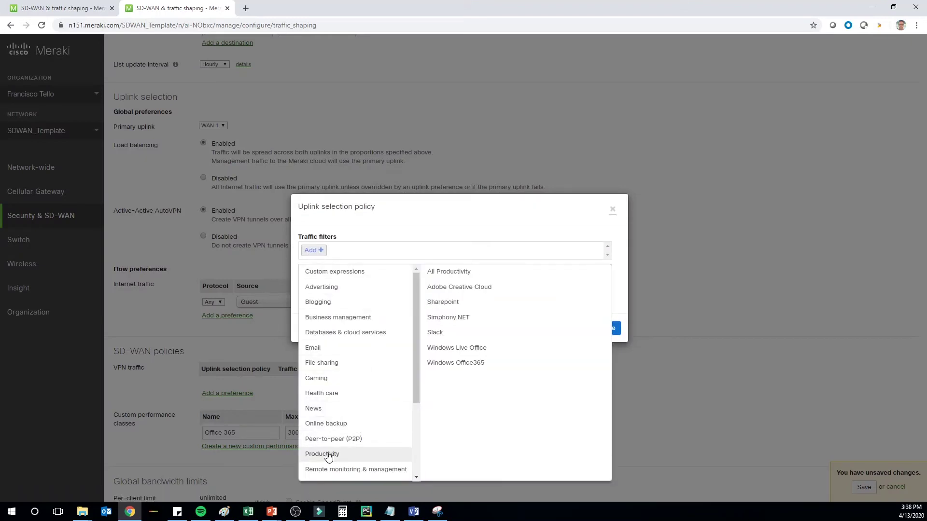
left_click(451, 365)
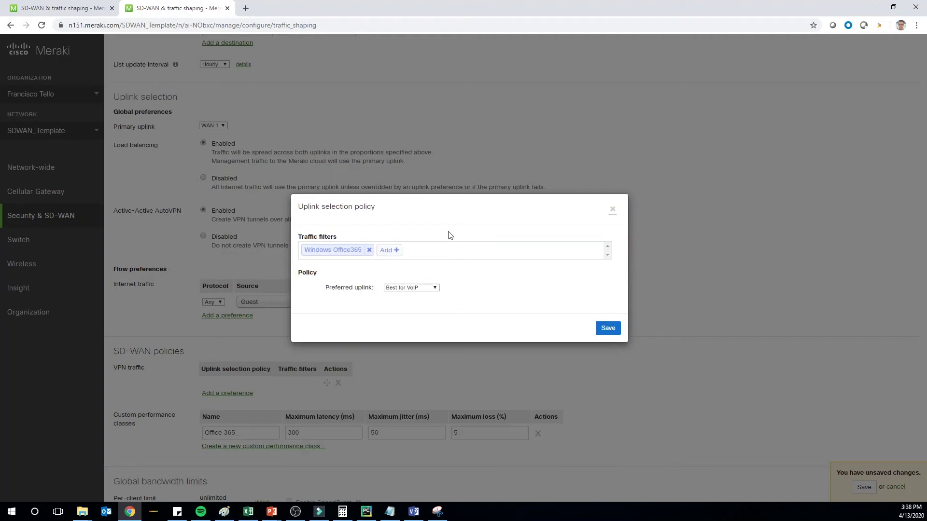
left_click(425, 288)
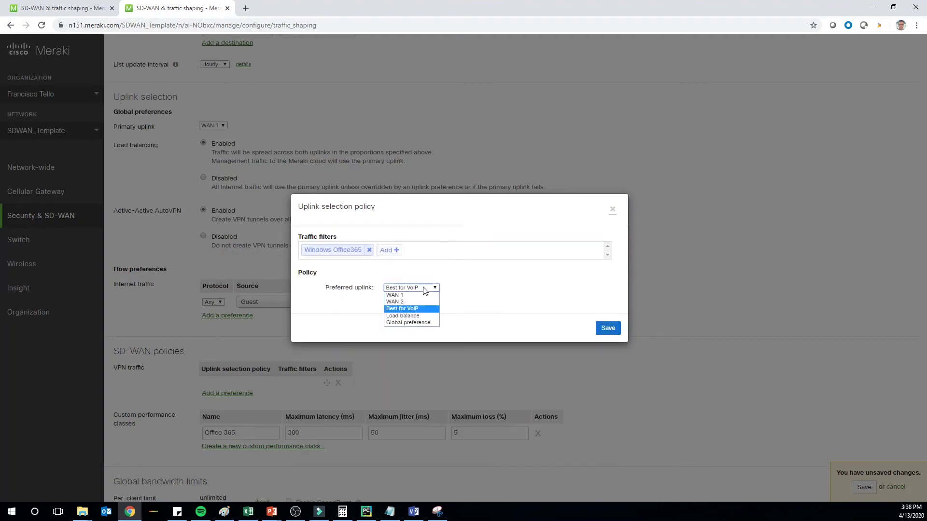
left_click(413, 317)
left_click(408, 309)
left_click(411, 340)
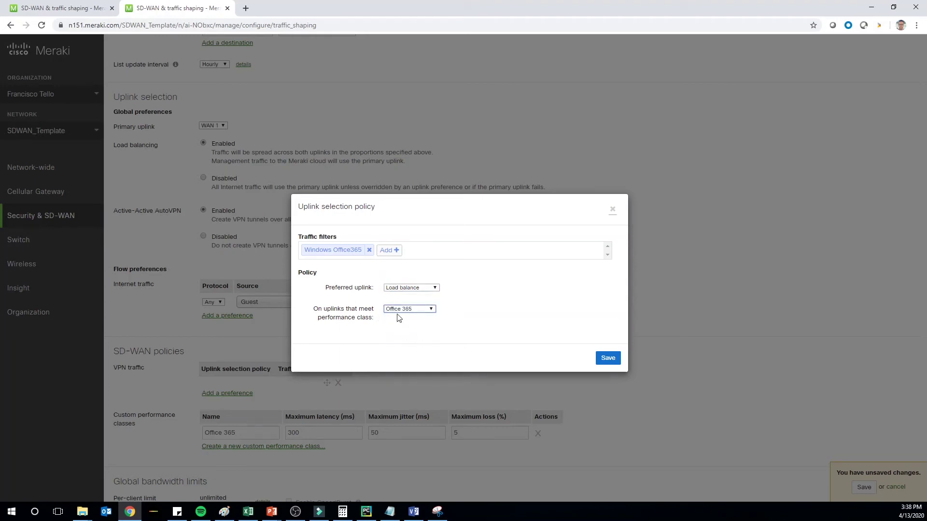
left_click(608, 358)
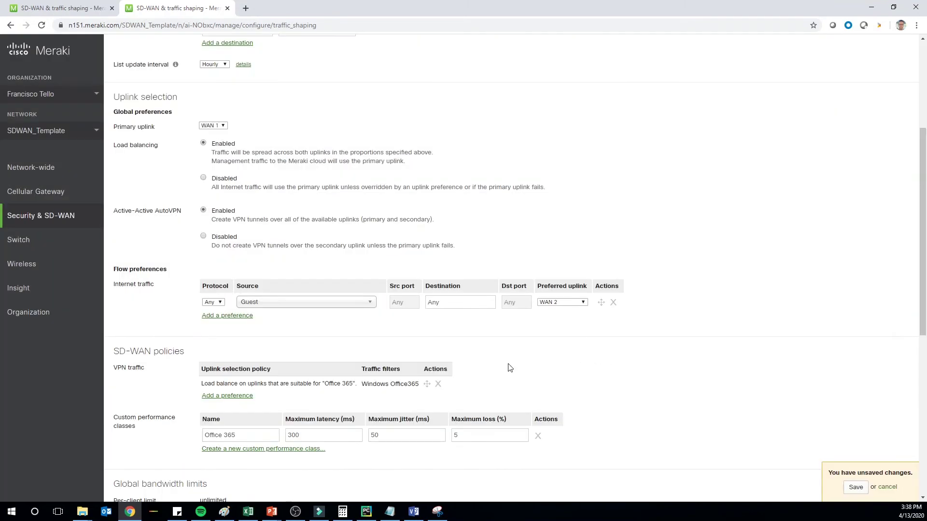
Step: Add a VPN traffic preference for All VoIP & video conferencing using the Best for VoIP uplink policy
left_click(236, 395)
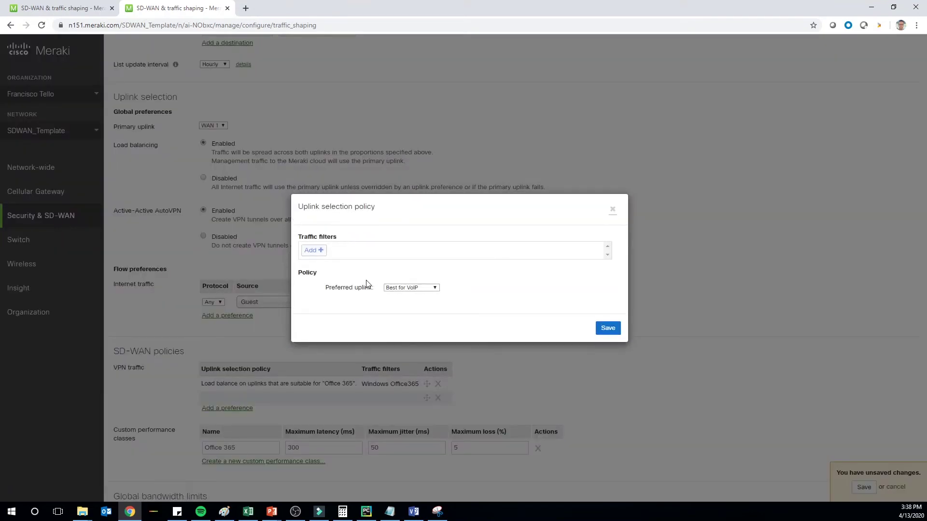
left_click(319, 250)
scroll(372, 361, "down", 2)
scroll(367, 386, "down", 1)
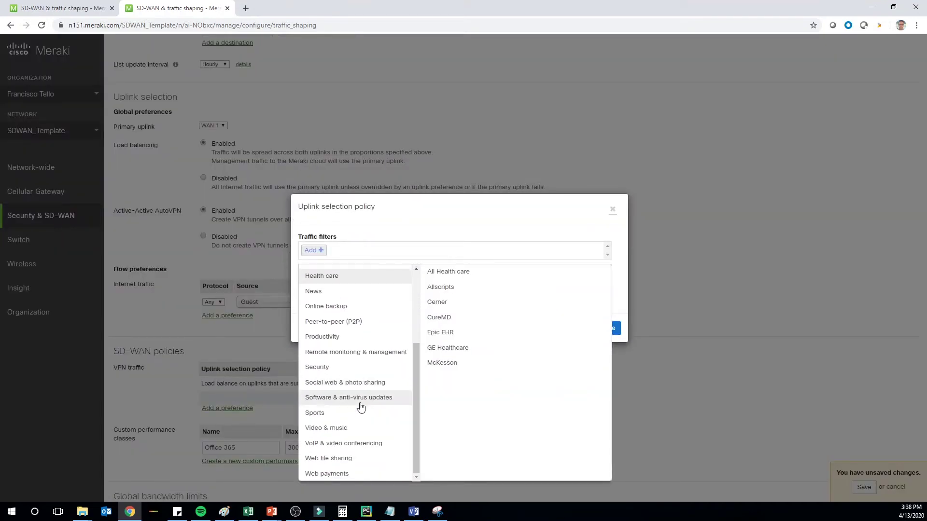
mouse_move(347, 443)
left_click(512, 278)
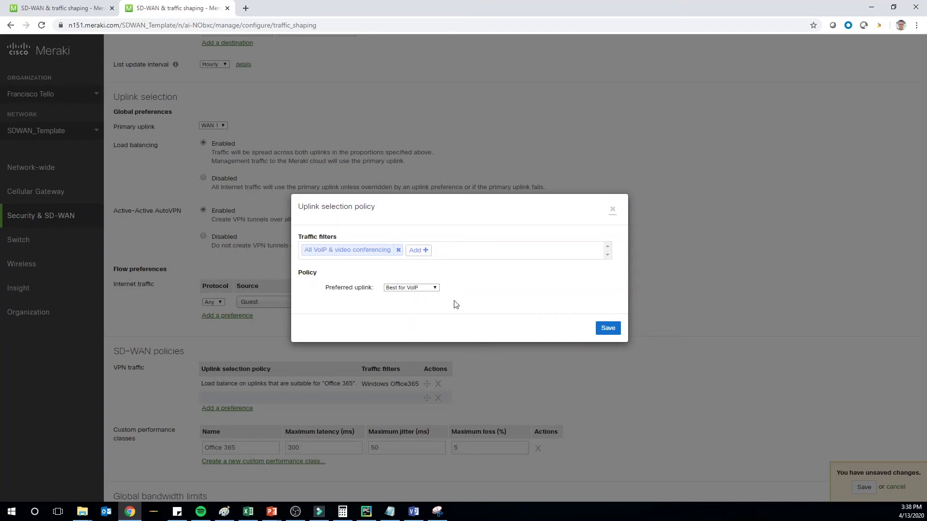
left_click(607, 328)
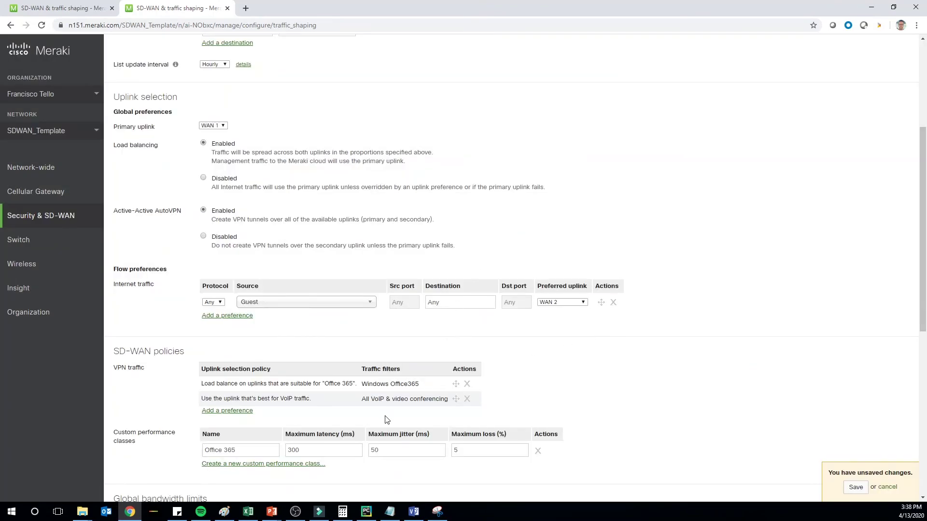
Step: Examine the traffic filter categories and custom expression options for a new VPN traffic preference, closing it without saving
scroll(270, 396, "down", 1)
scroll(251, 405, "up", 1)
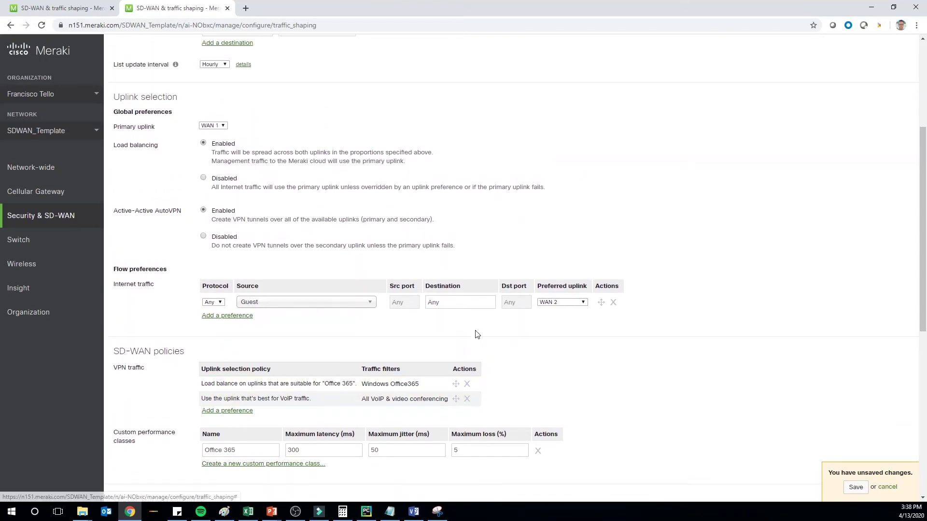
left_click(232, 411)
left_click(341, 255)
scroll(360, 454, "down", 3)
scroll(354, 358, "up", 3)
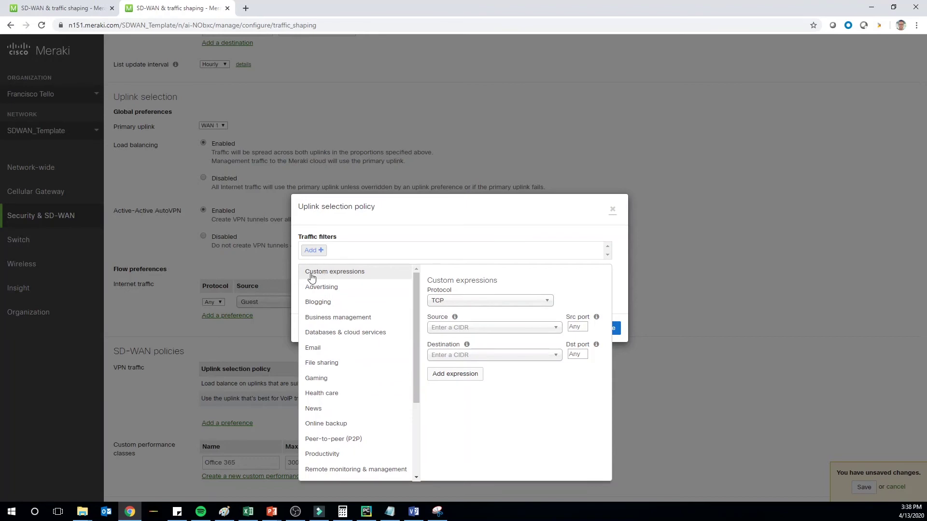
left_click(446, 304)
left_click(447, 309)
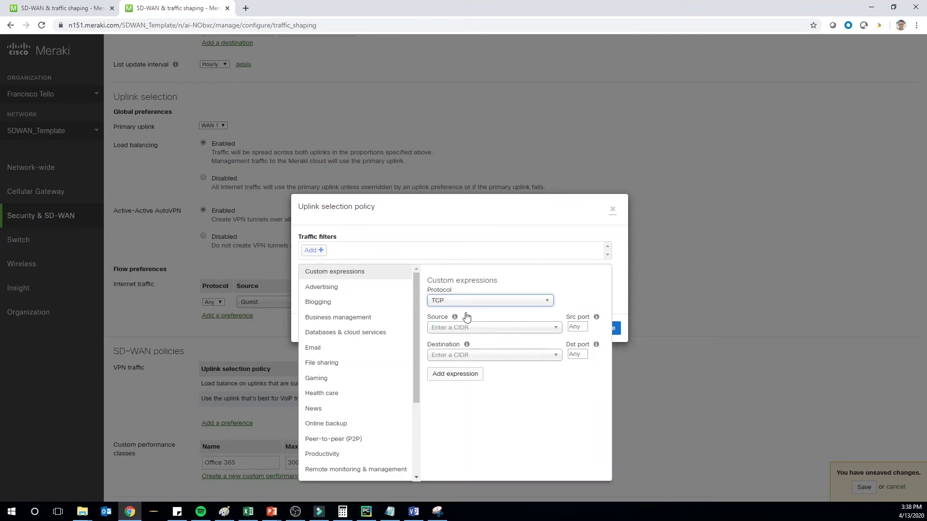
left_click(433, 230)
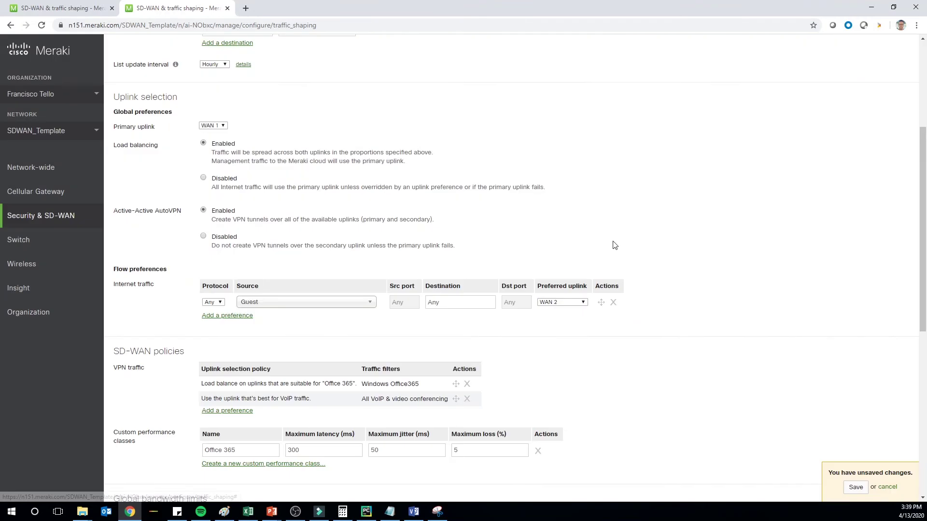
left_click(613, 210)
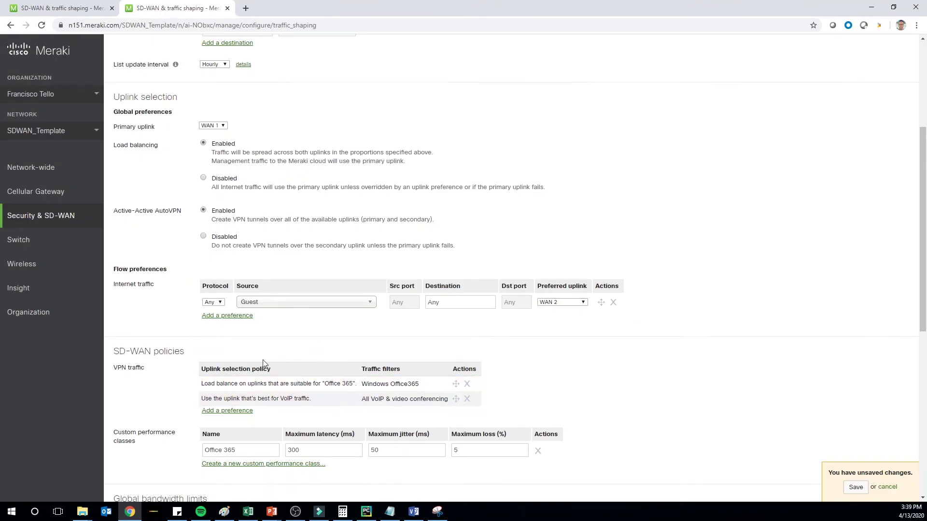
Step: Set the global per-client bandwidth limit to 10 Mbps and disable the default traffic shaping rules
scroll(499, 376, "down", 5)
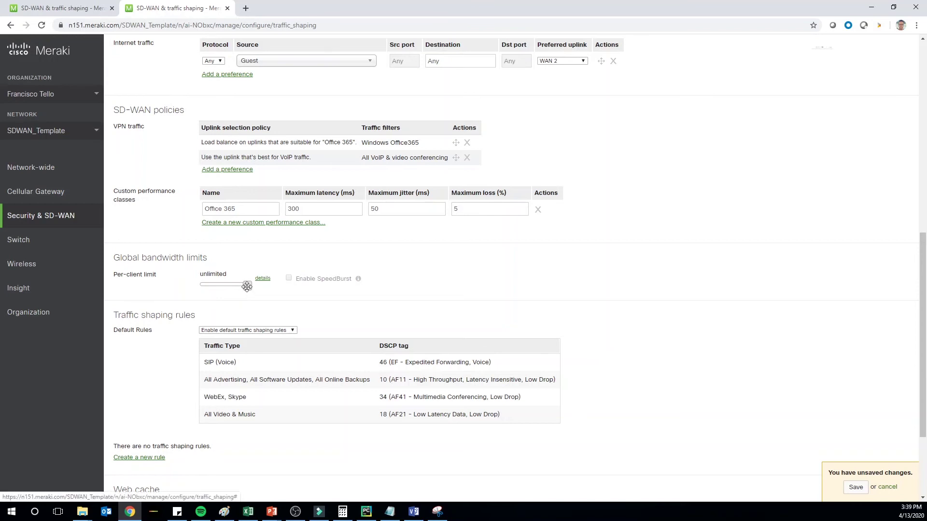
left_click_drag(243, 289, 236, 288)
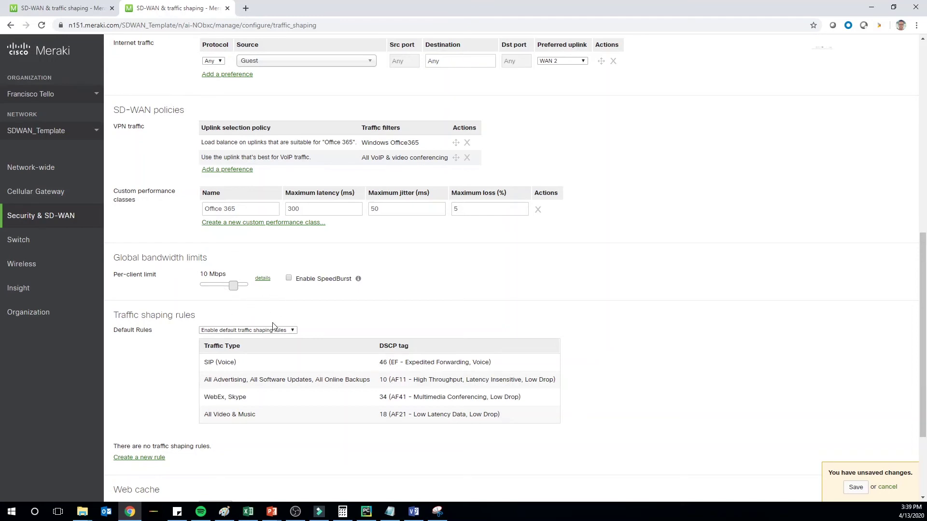
left_click(244, 331)
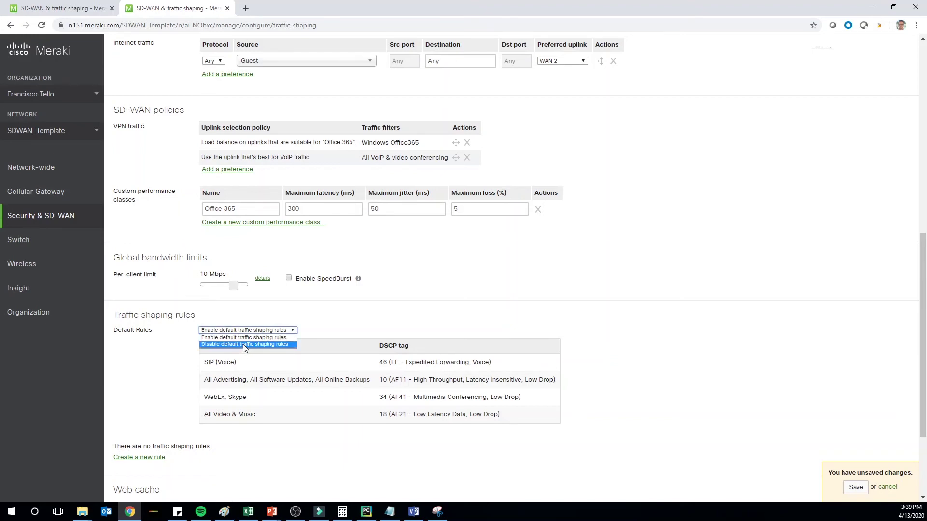
key("Escape")
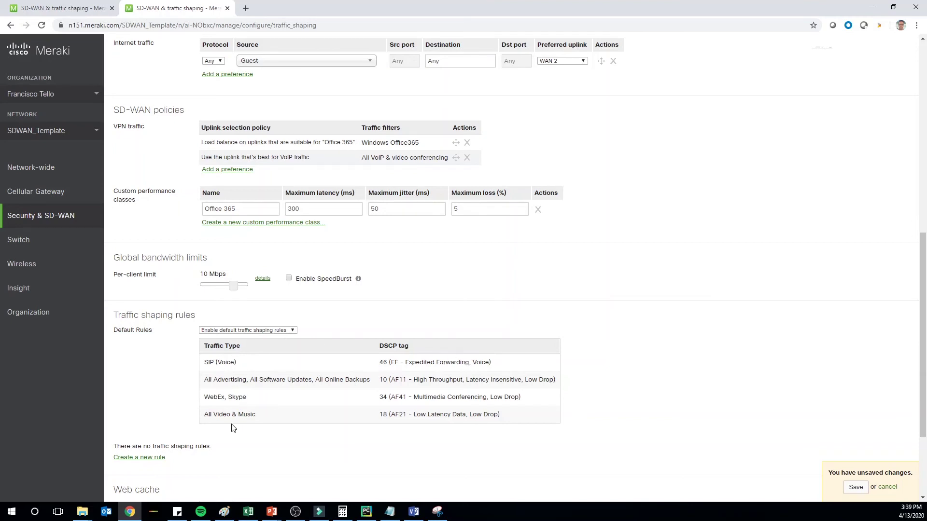
left_click(244, 331)
left_click(232, 344)
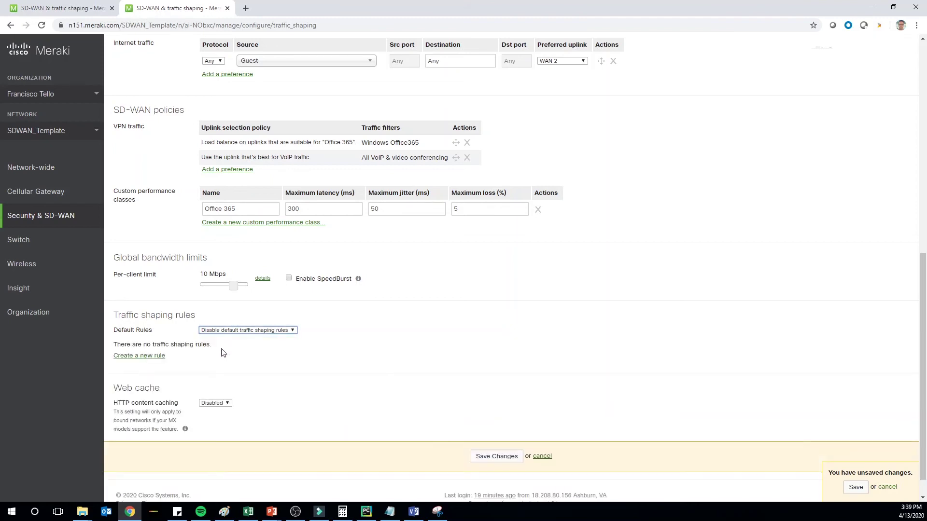
Step: Create a traffic shaping rule whose definition matches All VoIP & video conferencing
left_click(138, 358)
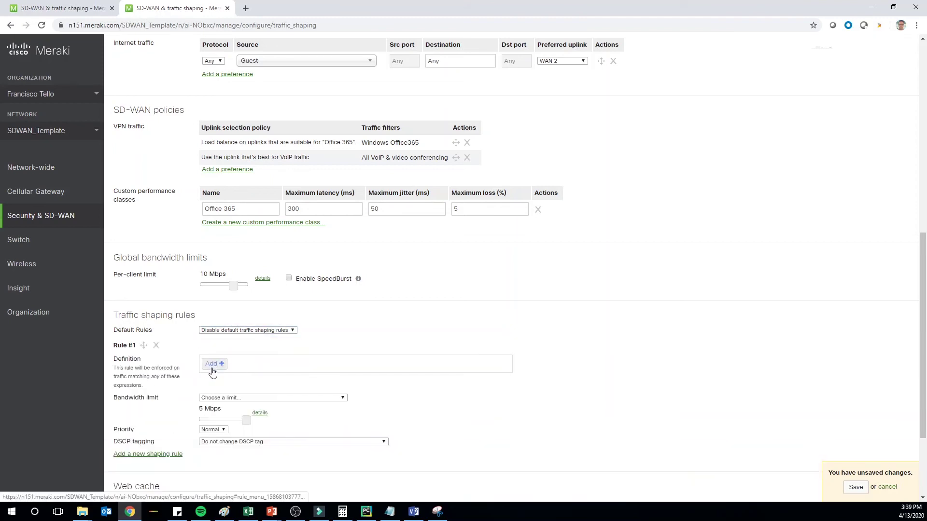
scroll(217, 367, "down", 1)
left_click(212, 320)
scroll(268, 436, "down", 3)
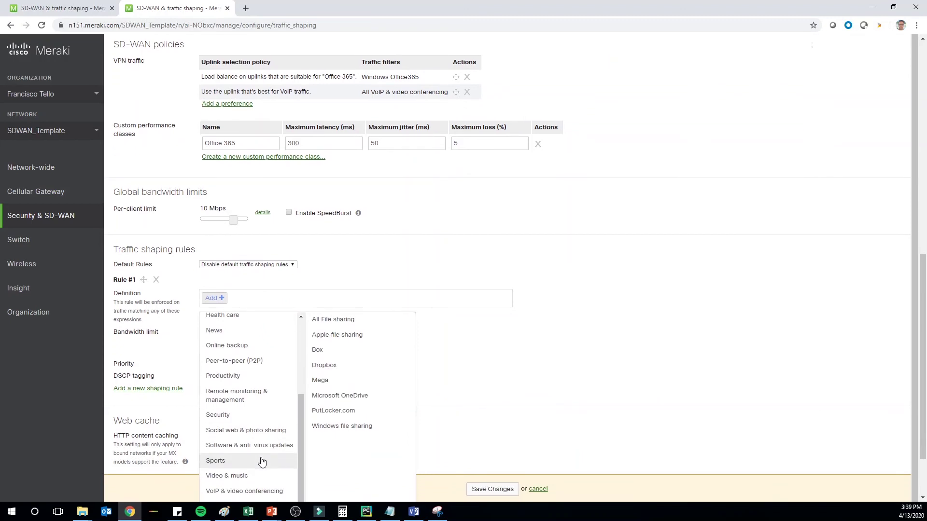
mouse_move(251, 491)
left_click(335, 320)
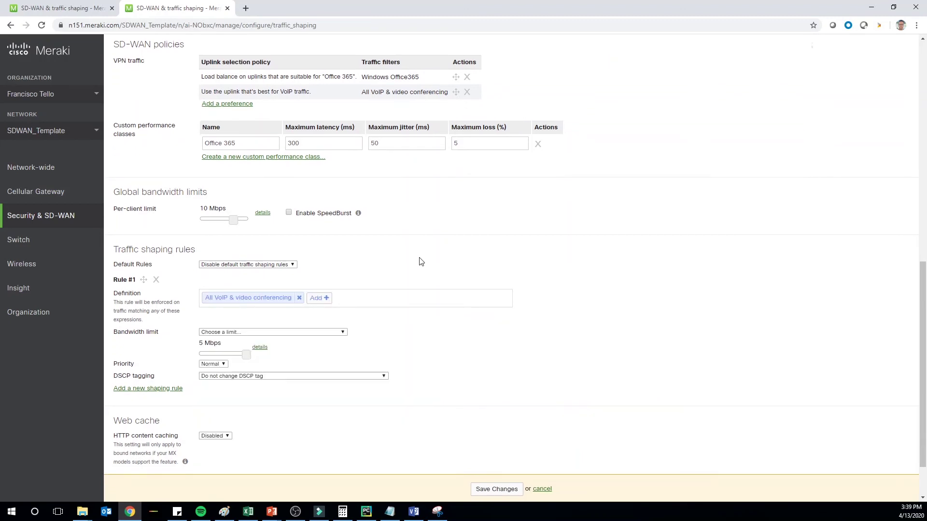
Step: Make the VoIP & video conferencing rule ignore the network per-client limit and give it High priority
left_click(241, 332)
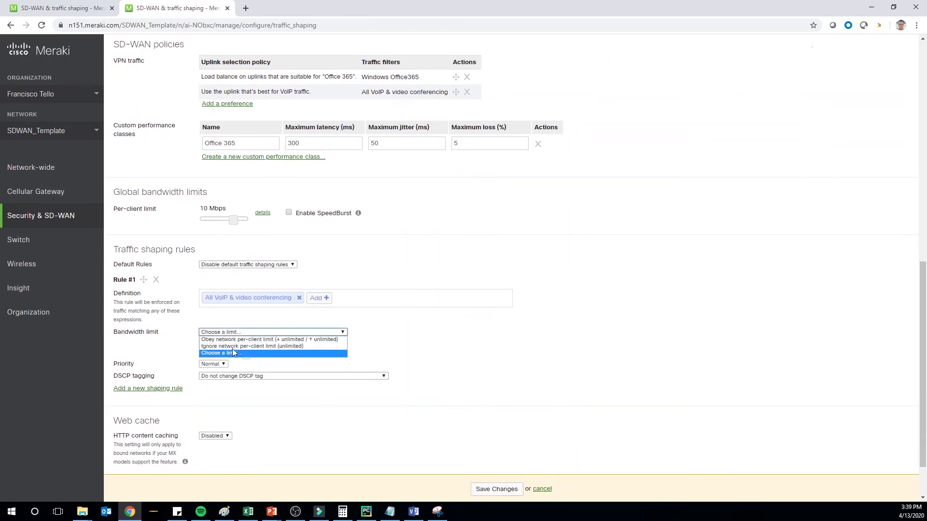
left_click(243, 346)
left_click(212, 344)
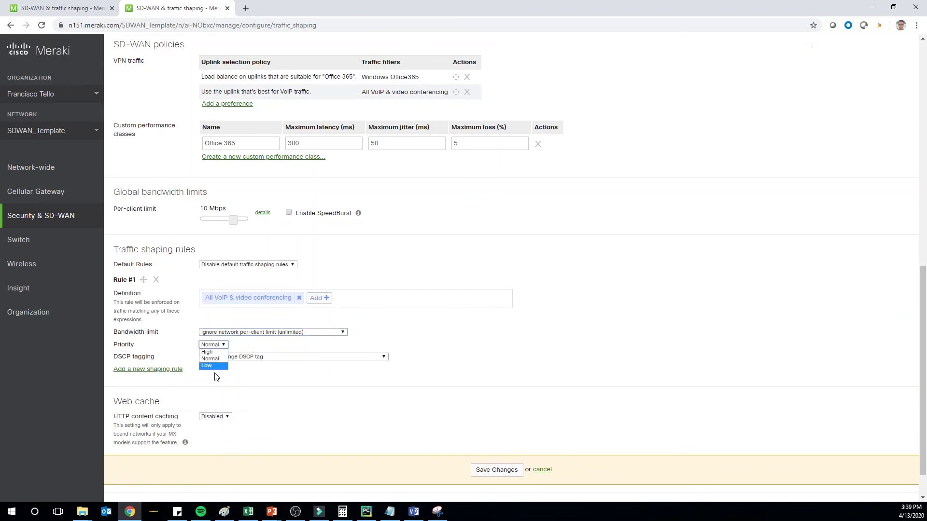
left_click(213, 366)
Step: Add a second shaping rule for All Video & music with a bandwidth limit of 2 Mbps
left_click(144, 369)
left_click(218, 396)
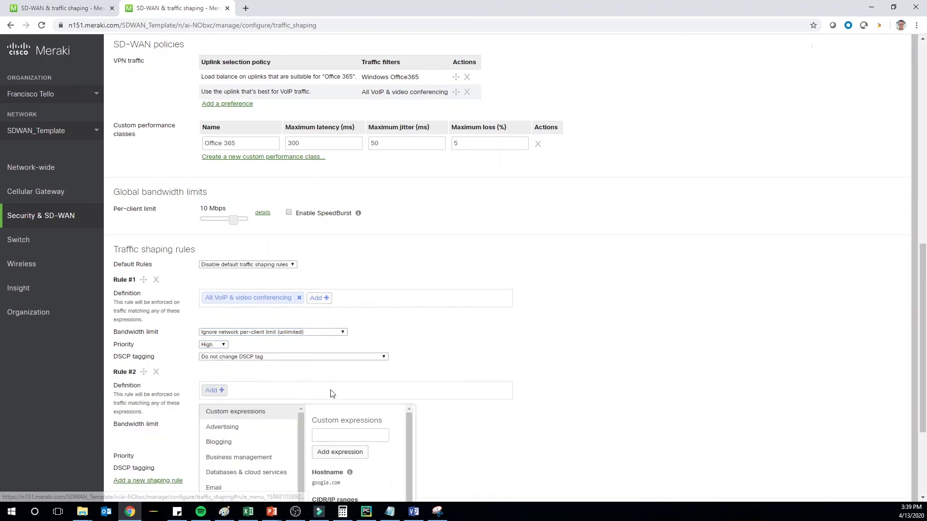
scroll(277, 409, "down", 6)
scroll(263, 411, "down", 1)
mouse_move(241, 436)
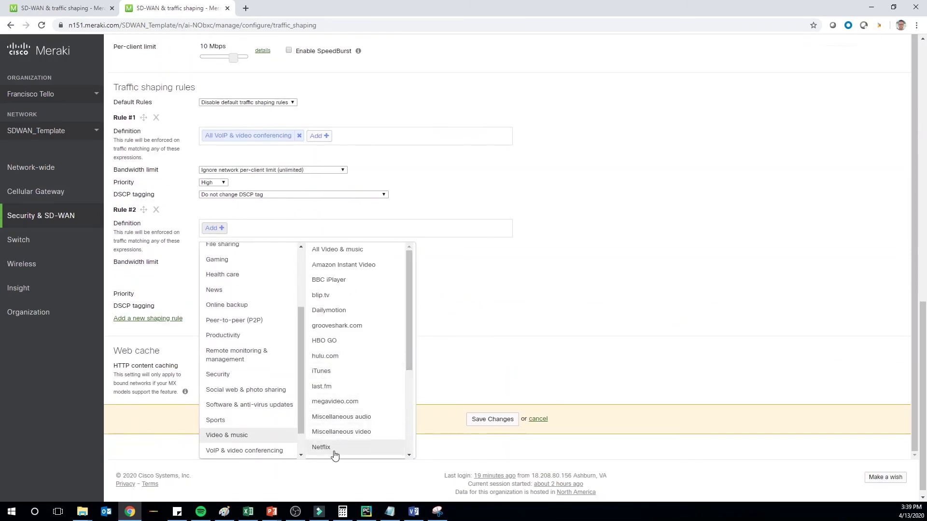
scroll(333, 442, "down", 1)
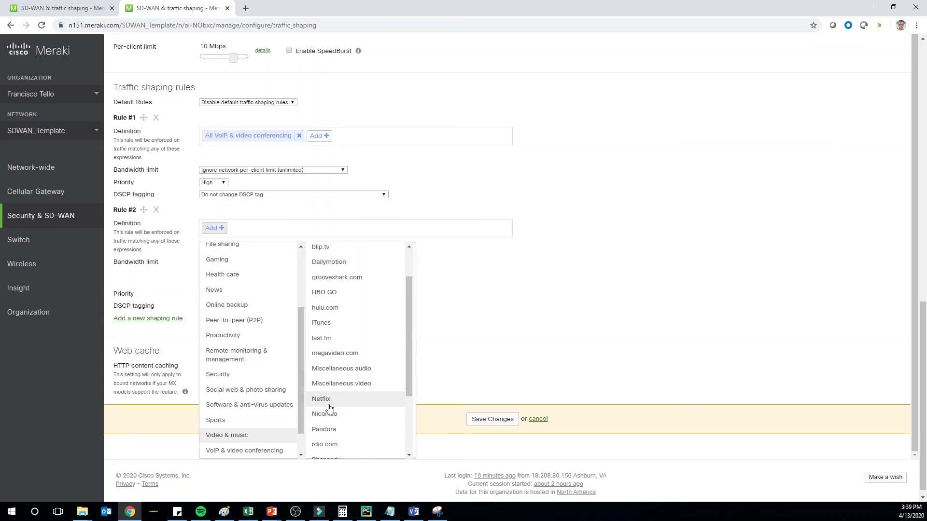
scroll(338, 401, "up", 1)
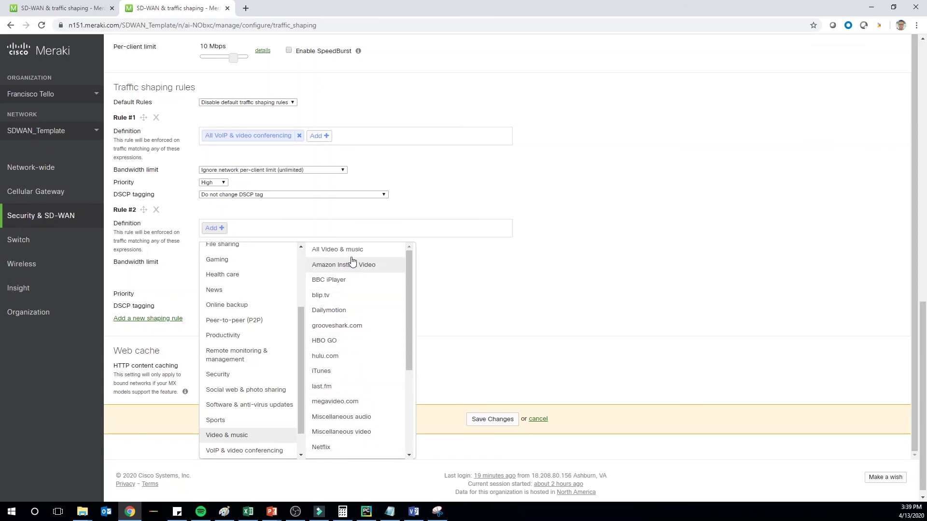
left_click(352, 249)
left_click(435, 196)
left_click_drag(245, 295, 238, 294)
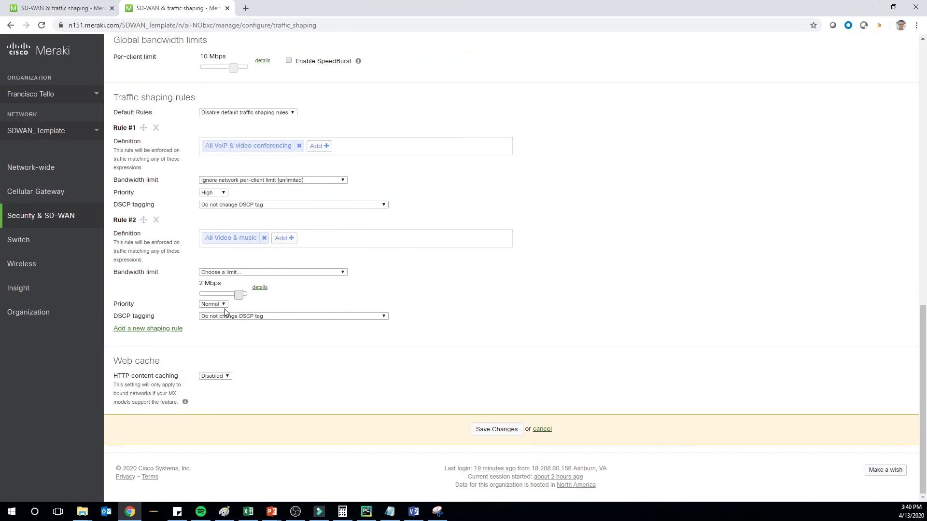
Step: Add a third shaping rule whose definition matches All File sharing
left_click(143, 329)
left_click(212, 340)
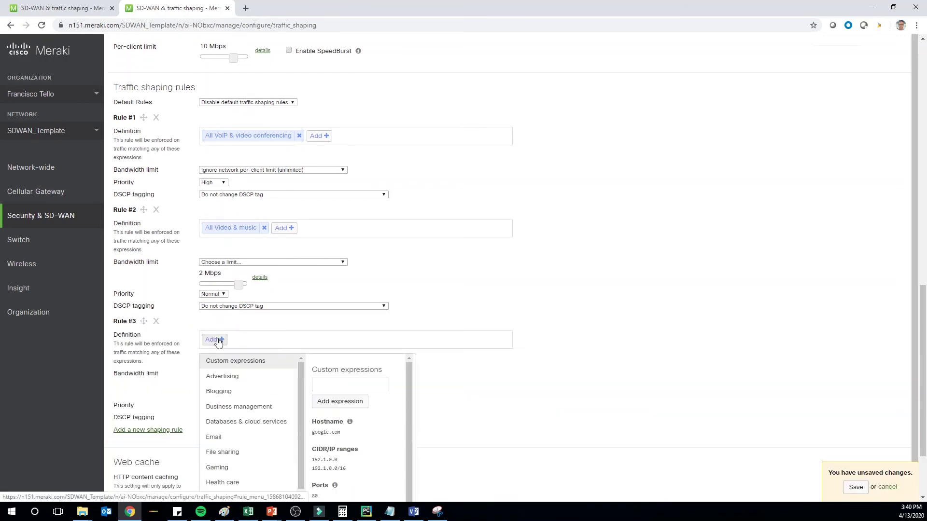
scroll(451, 294, "down", 3)
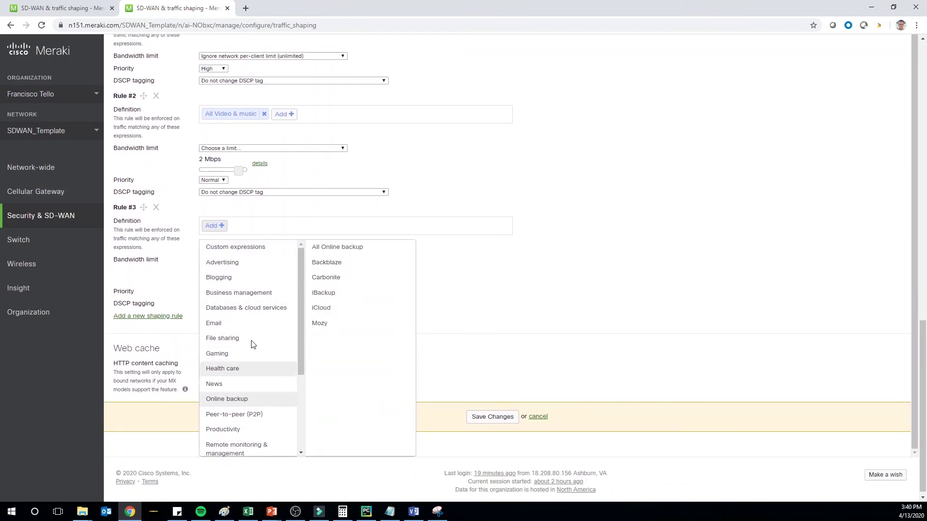
mouse_move(296, 334)
left_click(314, 247)
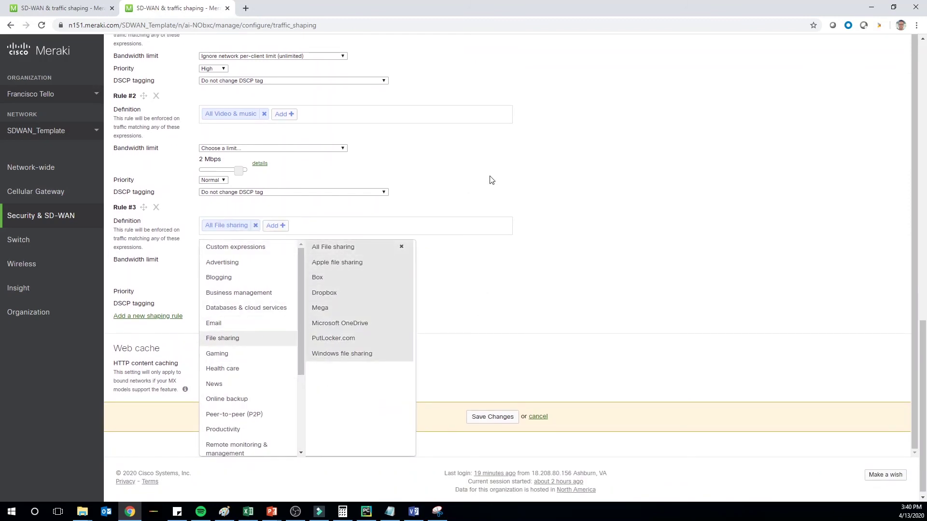
left_click(492, 200)
Step: Limit the file sharing rule to 2 Mbps and set its priority to Low
scroll(435, 271, "up", 2)
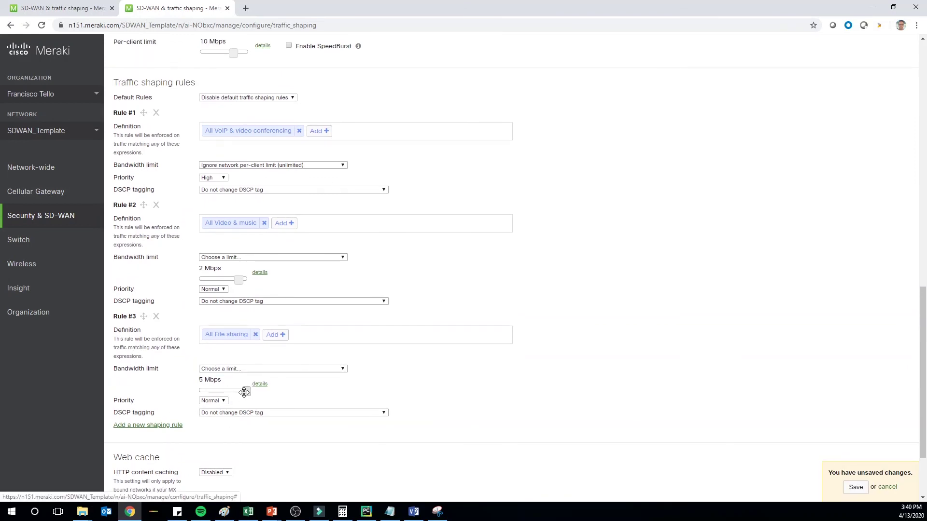
mouse_move(246, 390)
left_mouse_down()
mouse_move(225, 391)
mouse_move(239, 393)
left_mouse_up()
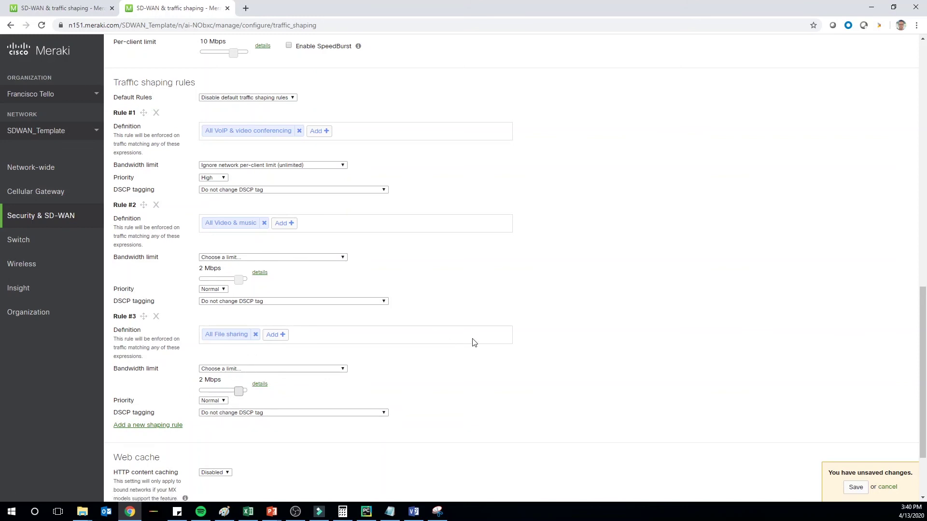
left_click(213, 401)
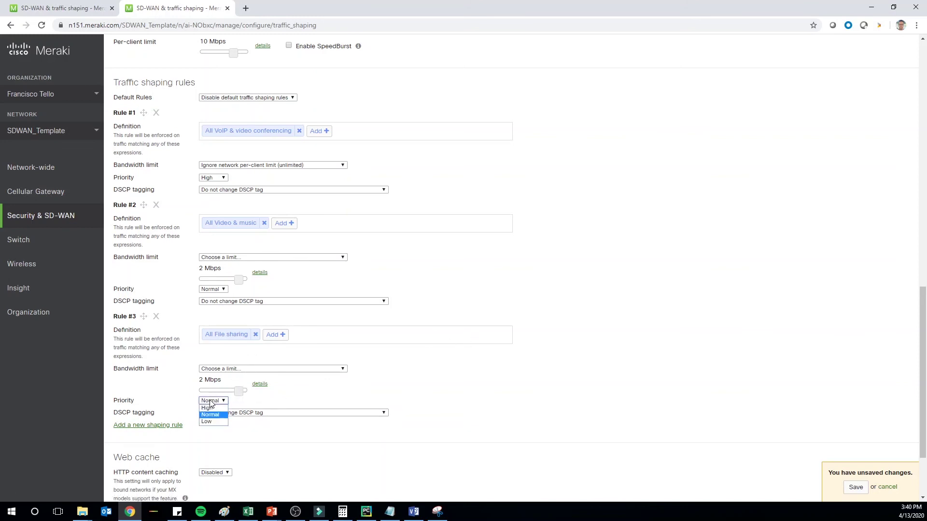
left_click(215, 425)
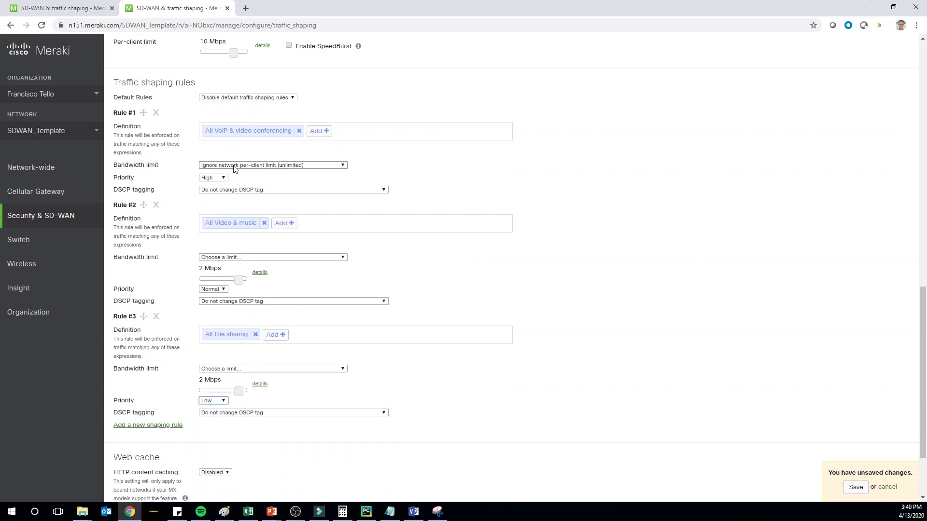
Step: Set the DSCP tagging of the VoIP & video conferencing rule to 46 (EF - Expedited Forwarding, Voice)
left_click(273, 190)
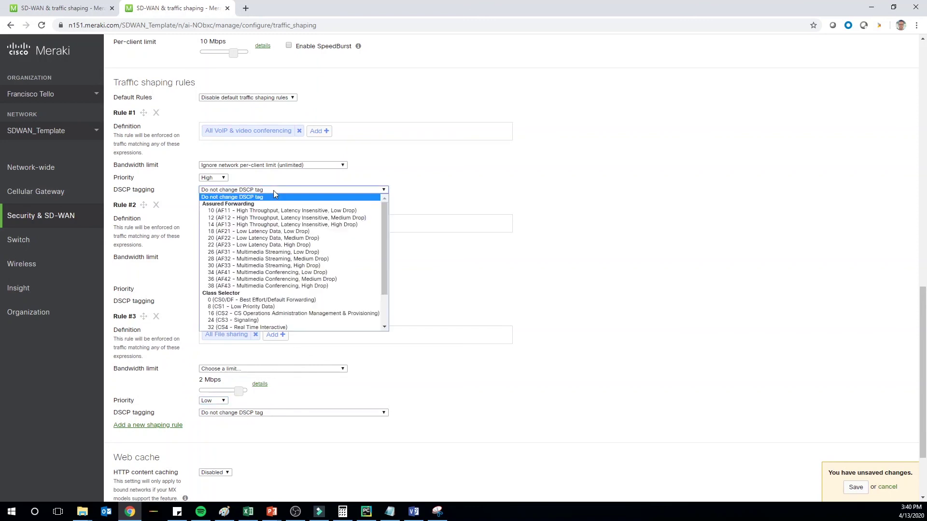
left_click(275, 193)
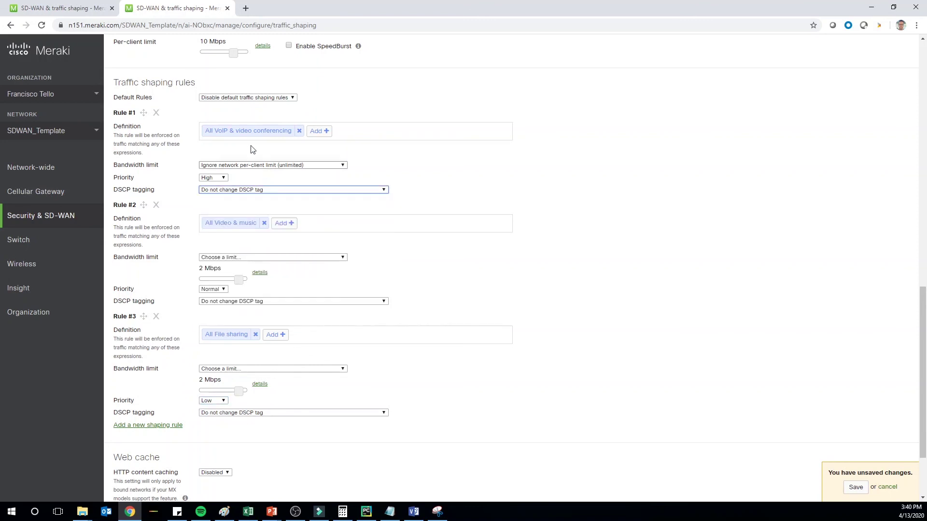
left_click(267, 190)
scroll(289, 316, "down", 2)
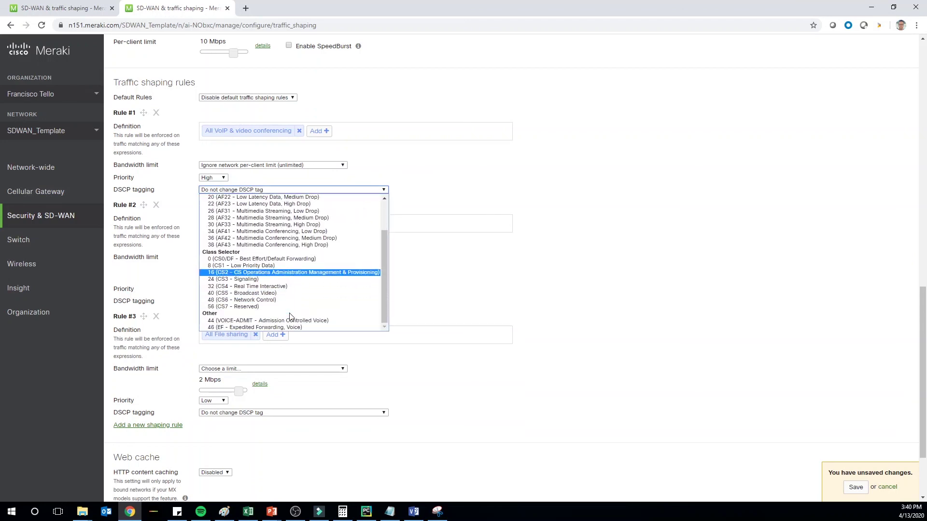
left_click(283, 327)
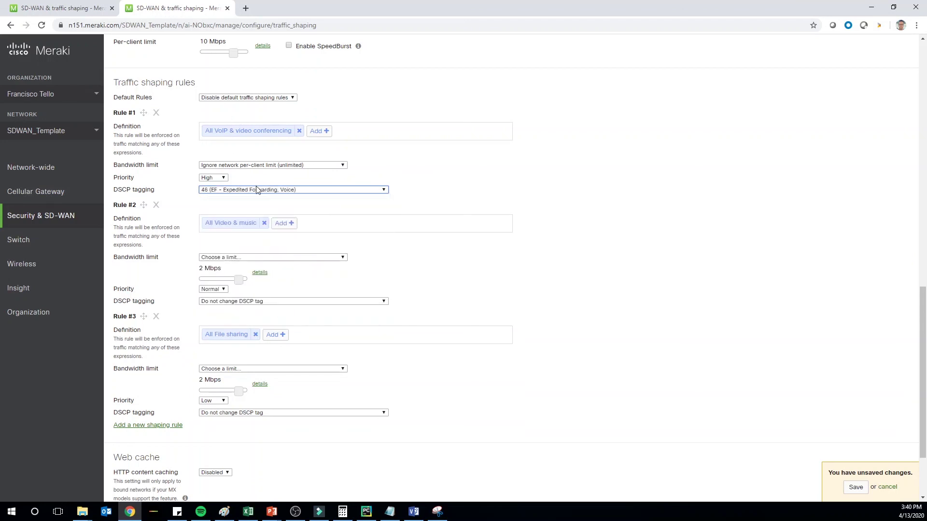
left_click(618, 193)
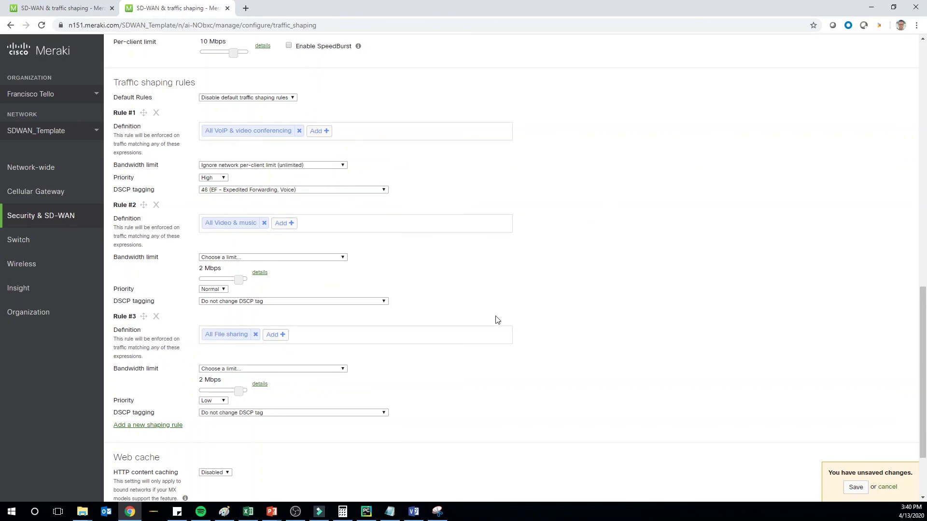
Step: Save the SD-WAN & traffic shaping changes, finishing by switching to PowerPoint
scroll(355, 353, "up", 15)
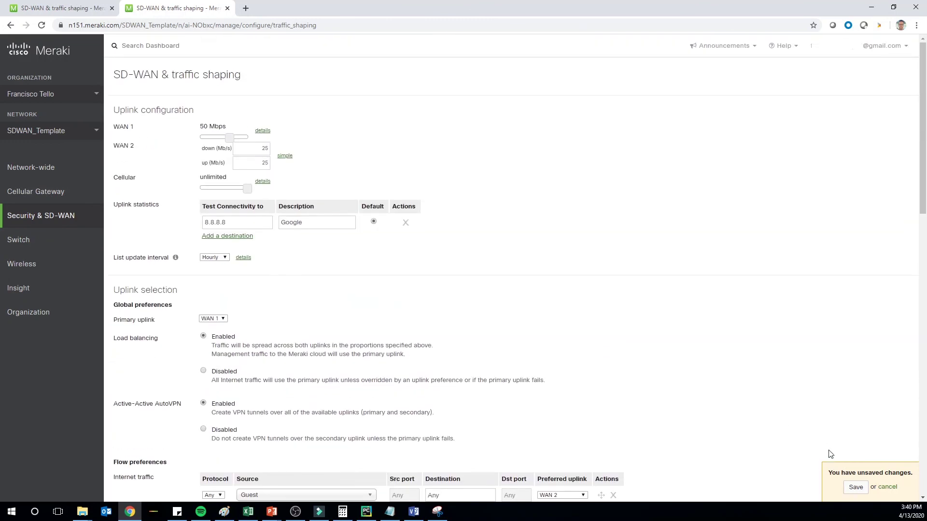
left_click(855, 487)
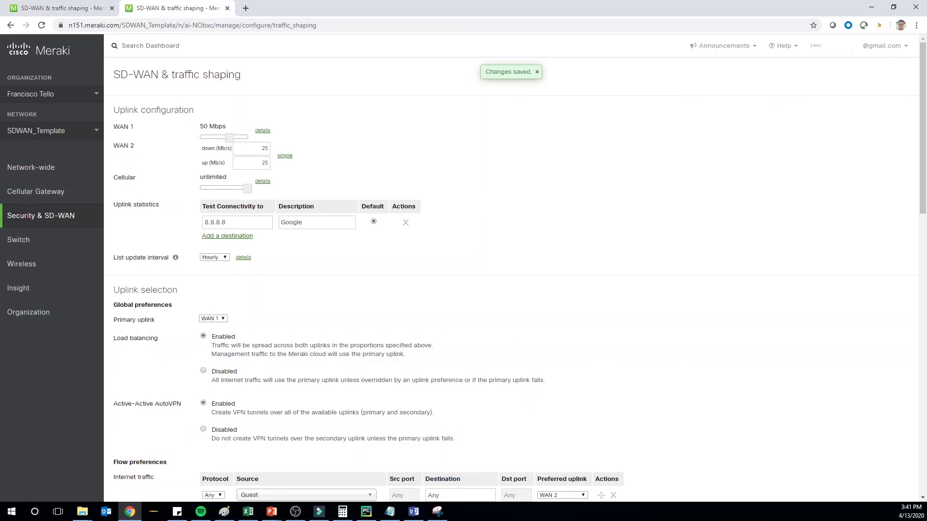
key("alt+Tab")
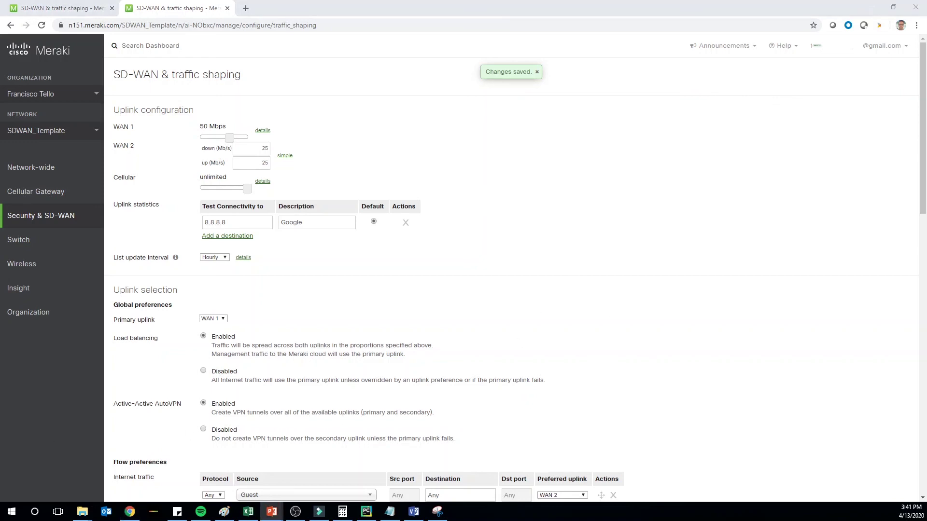